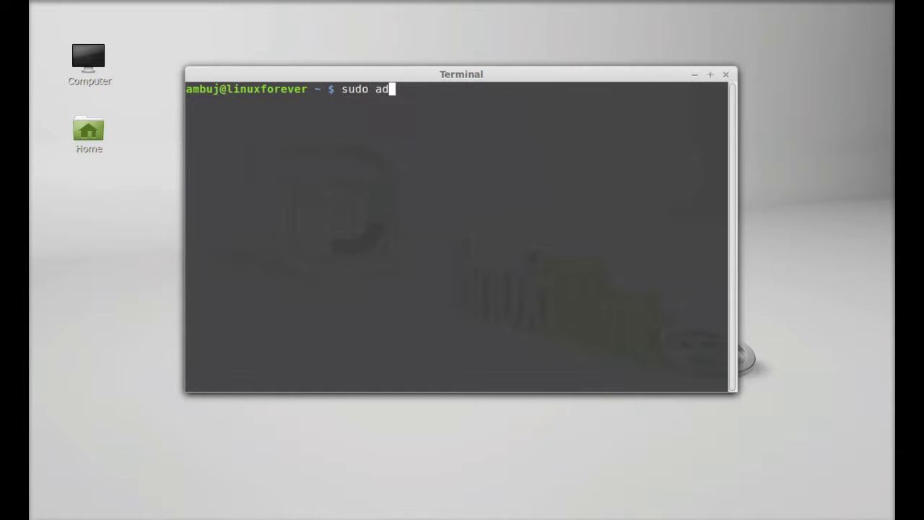
Add the software repository ppa:taskcoach-developers/ppa with sudo add-apt-repository, entering the sudo password and confirming the addition.
text(d-apt-rep)
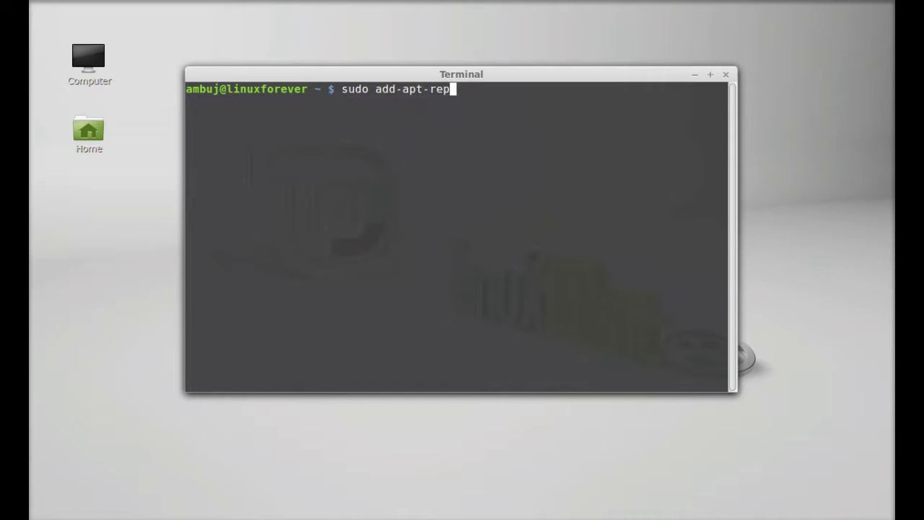
text(ository ppa:task)
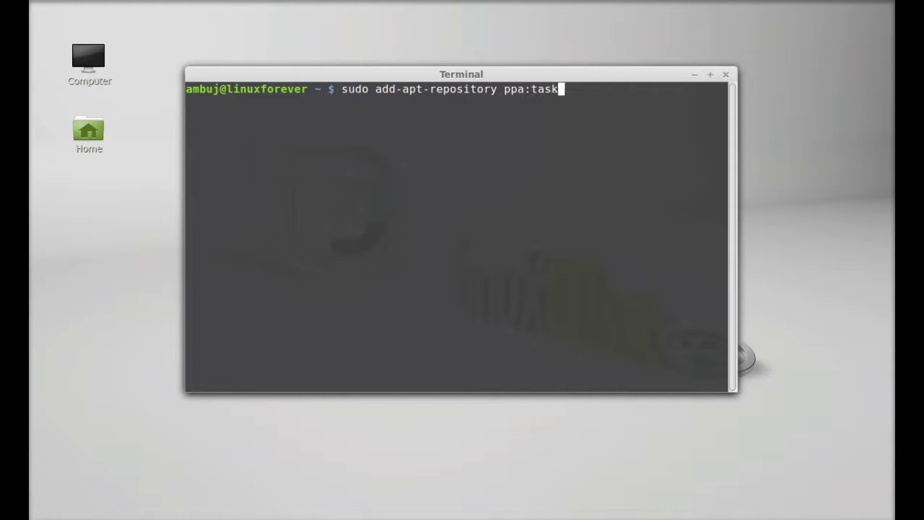
text(coach-devel)
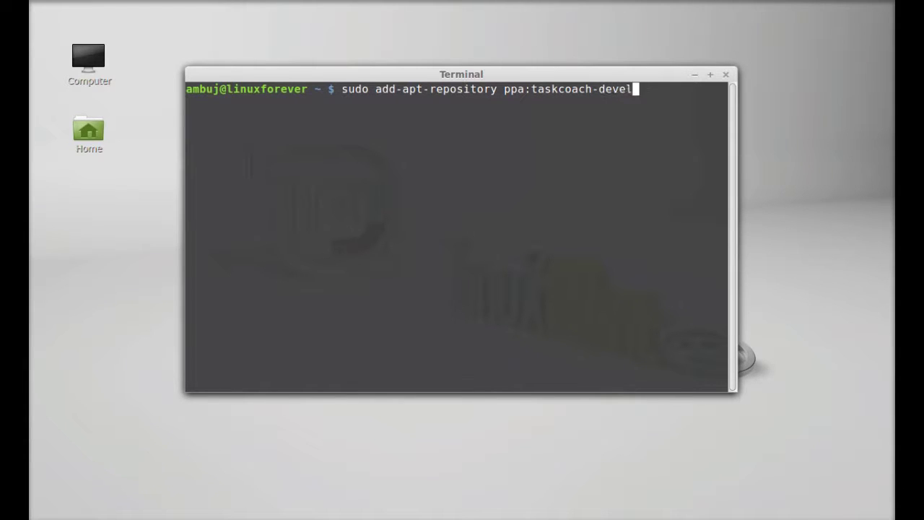
text(opers/ppa)
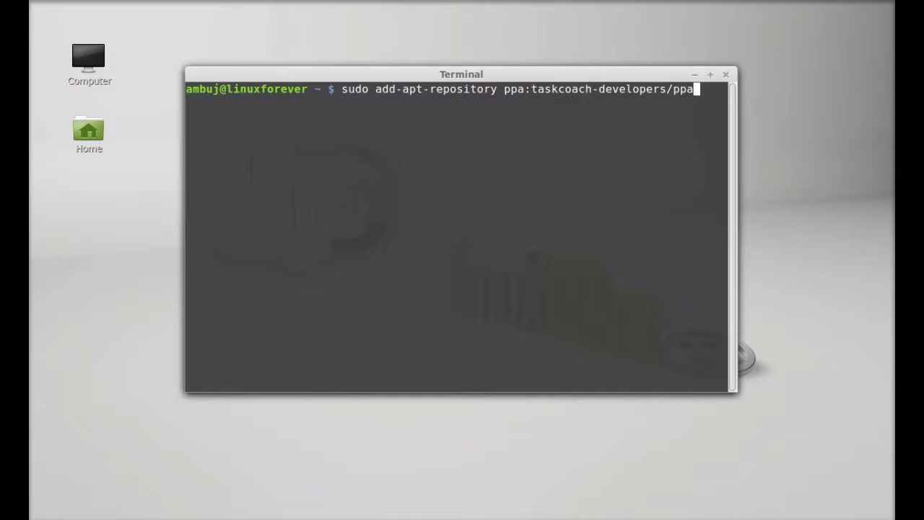
key(Return)
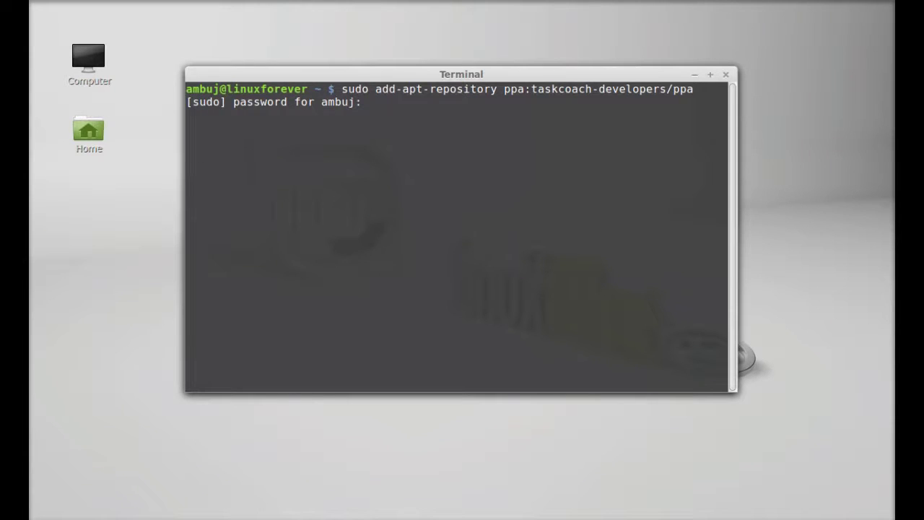
key(Return)
key(Return)
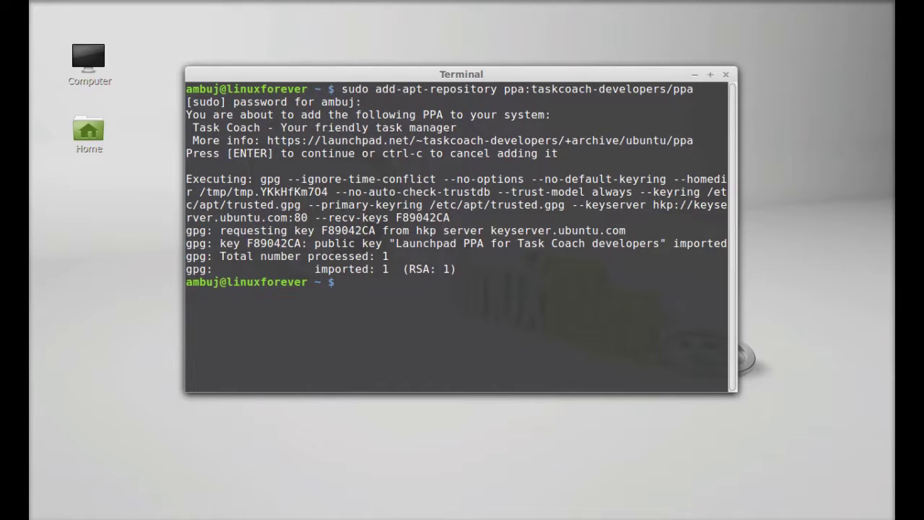
Refresh the package lists with sudo apt-get update.
text(sudo apt-g)
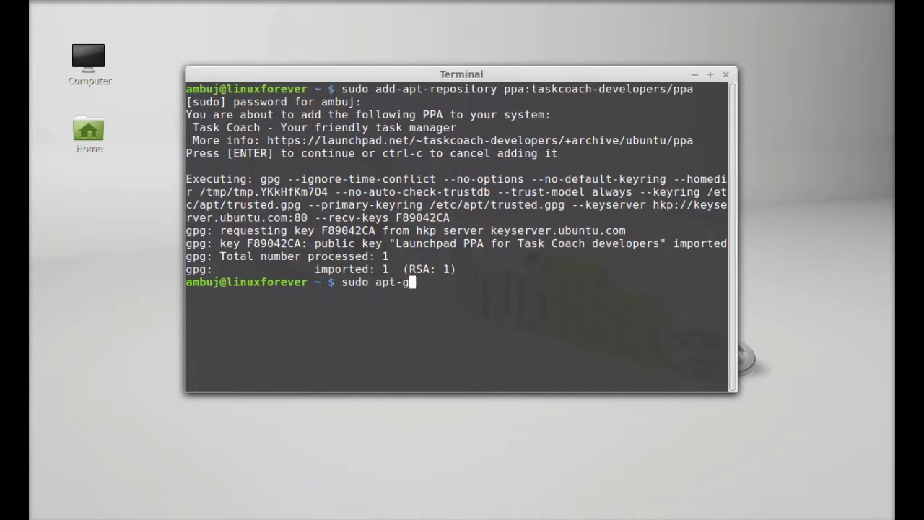
text(et update)
key(Return)
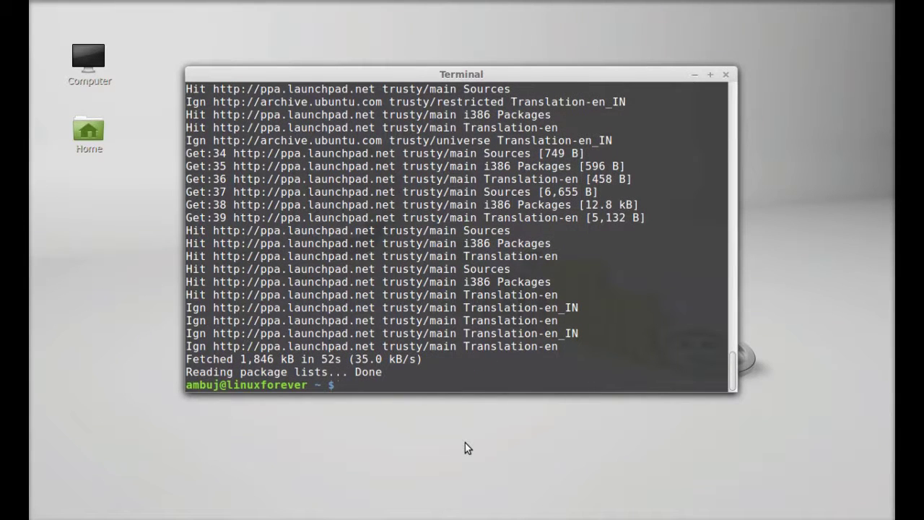
Install the taskcoach package with sudo apt-get install taskcoach and agree to continue with y.
text(sudo apt-get u)
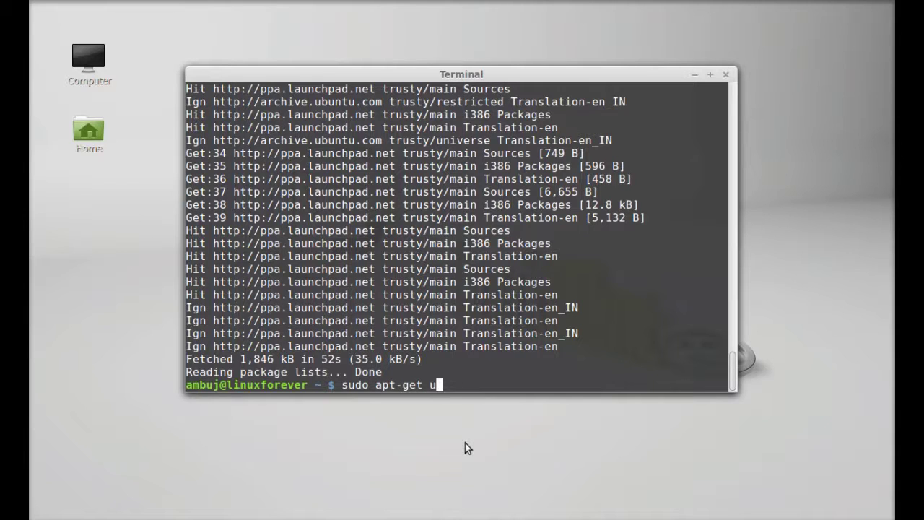
key(BackSpace)
text(install ta)
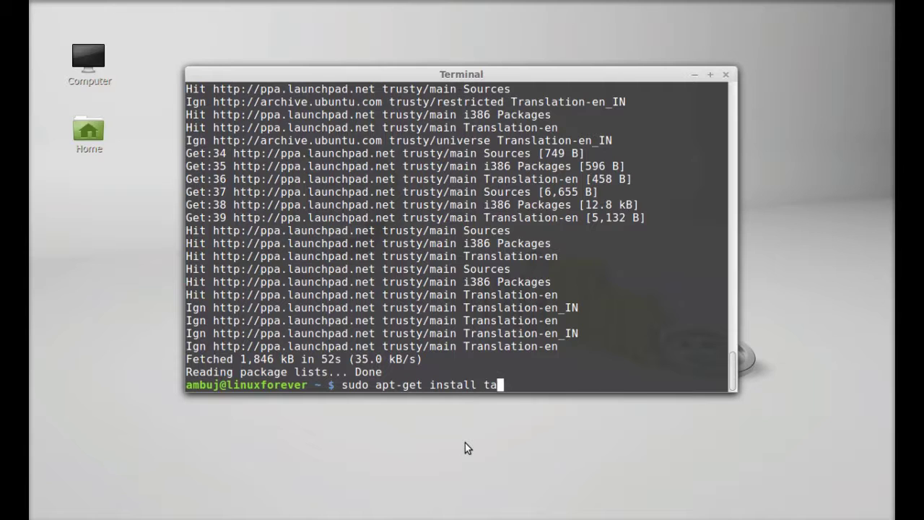
text(skcoach)
key(Return)
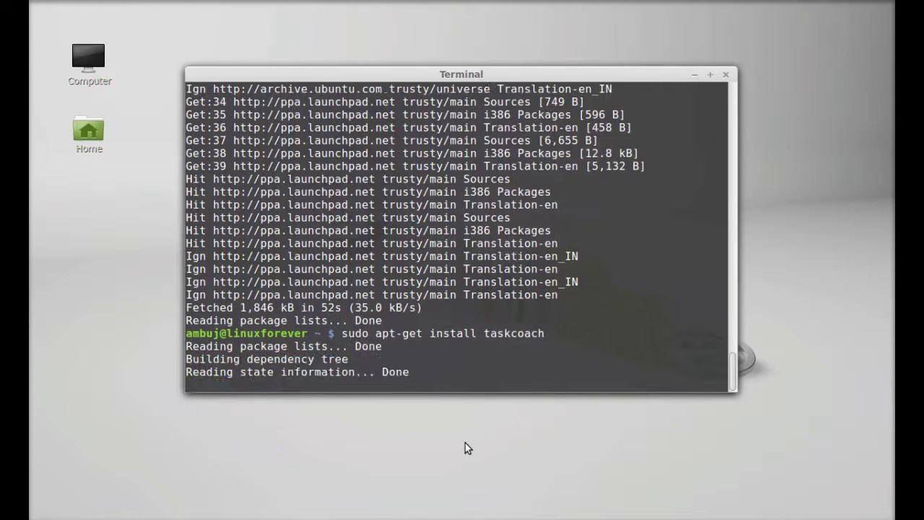
text(y)
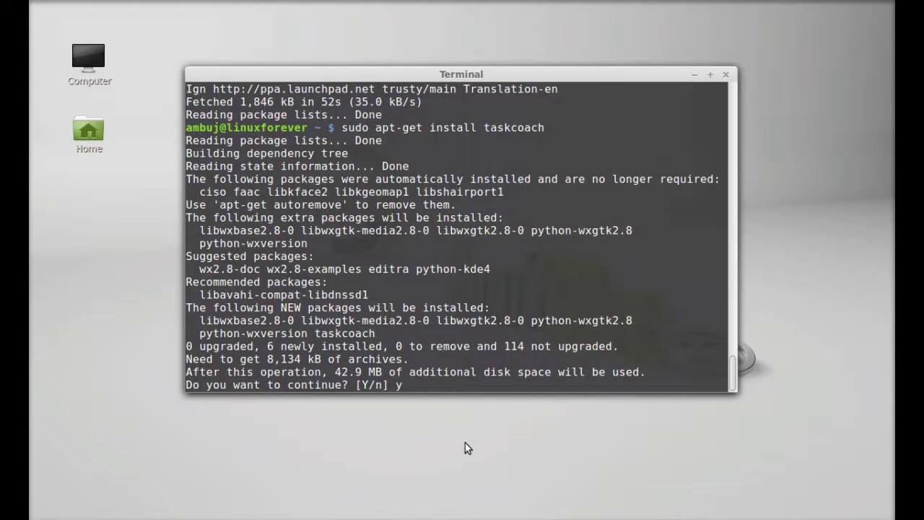
key(Return)
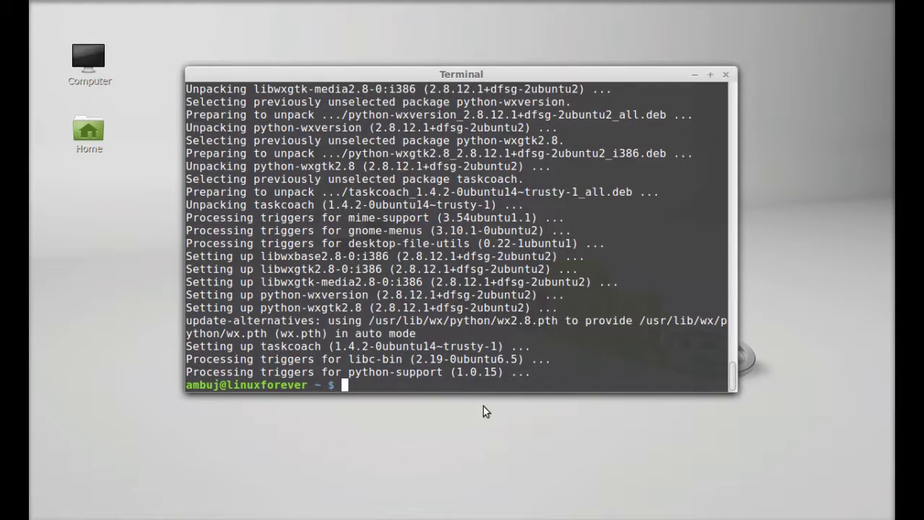
Close the terminal and launch Task Coach by searching the applications for "task", dismissing its tip of the day.
click(724, 75)
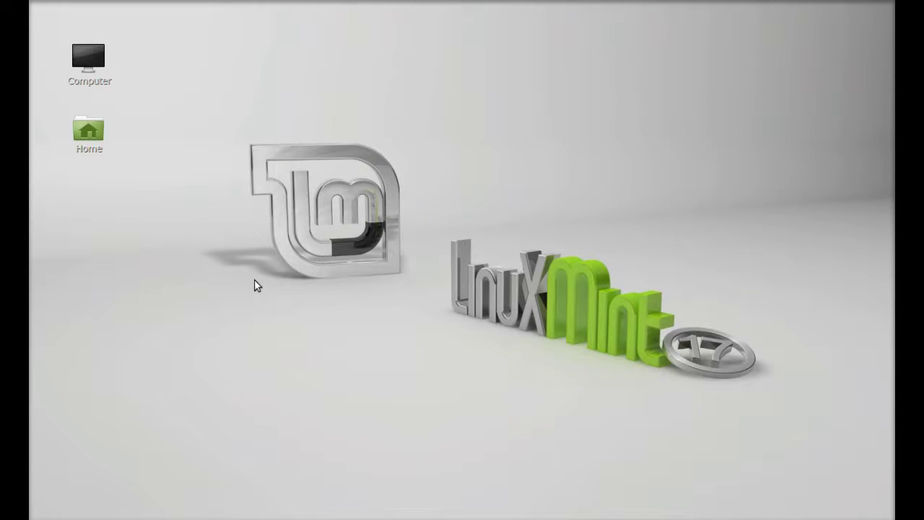
click(52, 517)
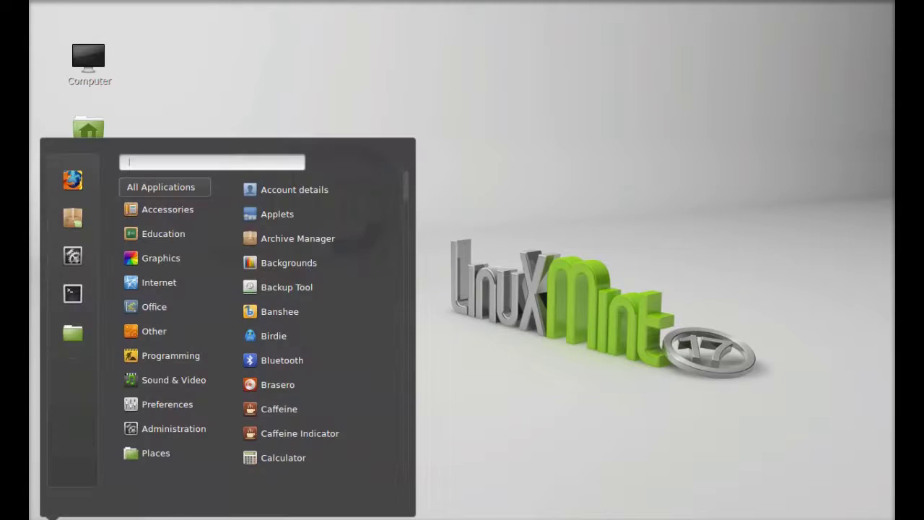
text(t)
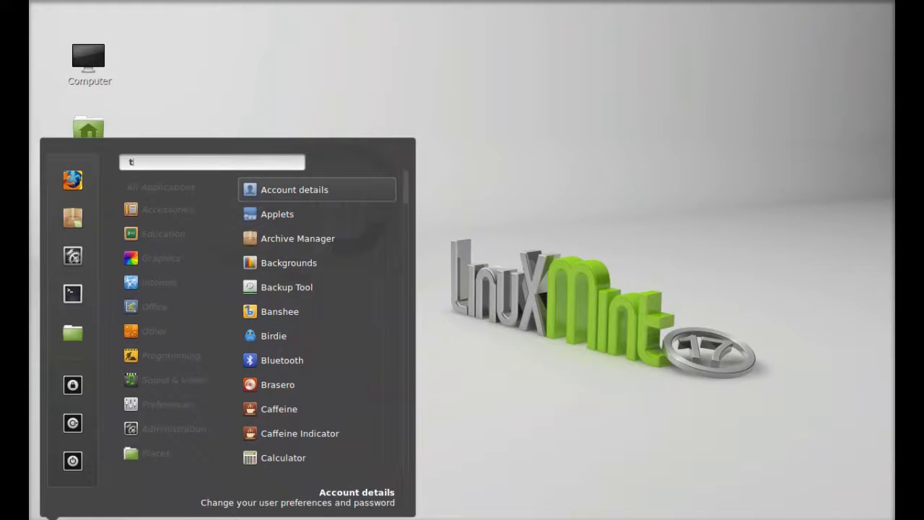
text(ask)
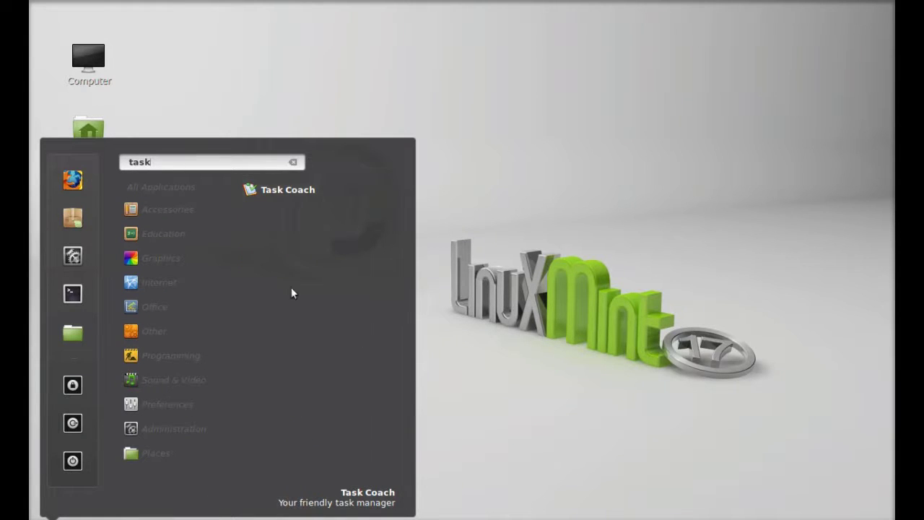
click(293, 191)
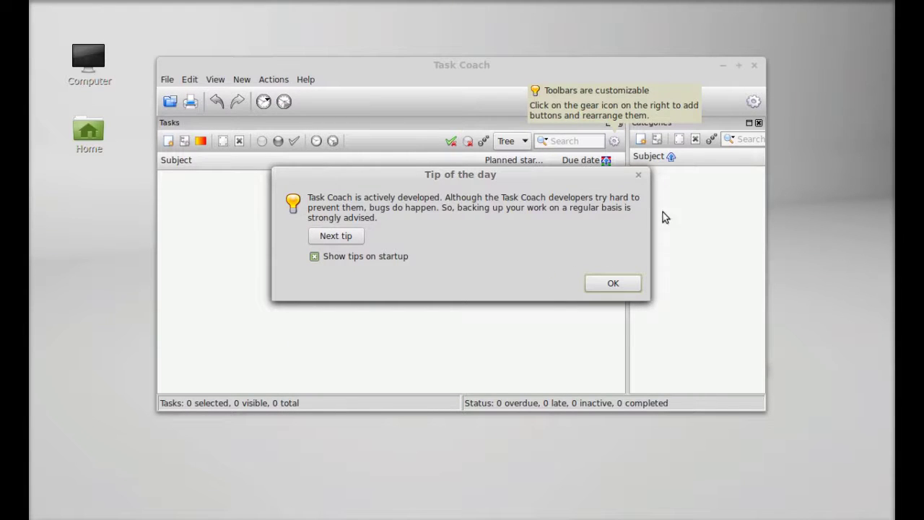
click(611, 282)
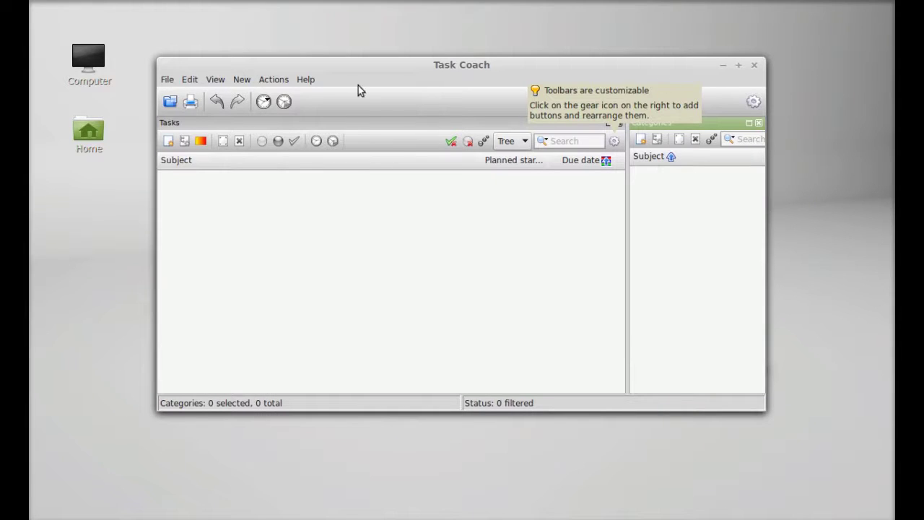
Look through the table of contents of Task Coach's help and close it again.
drag(402, 72, 417, 74)
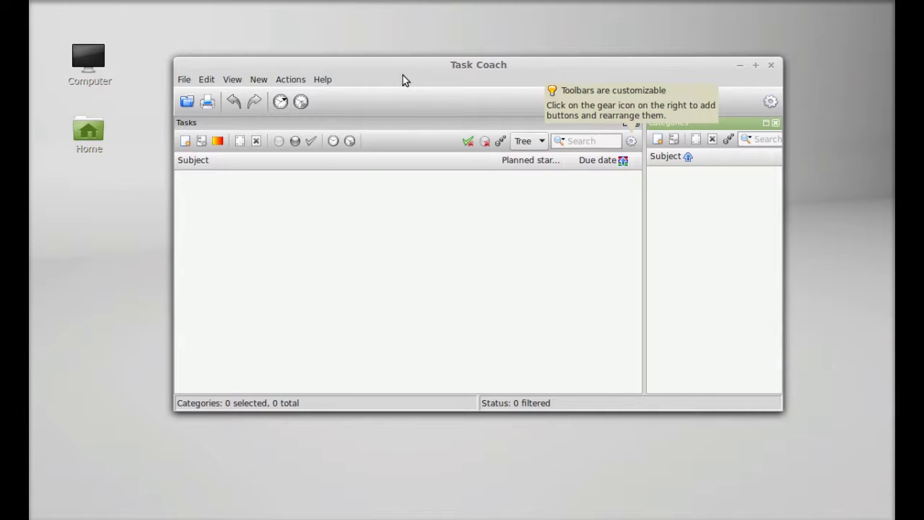
click(322, 79)
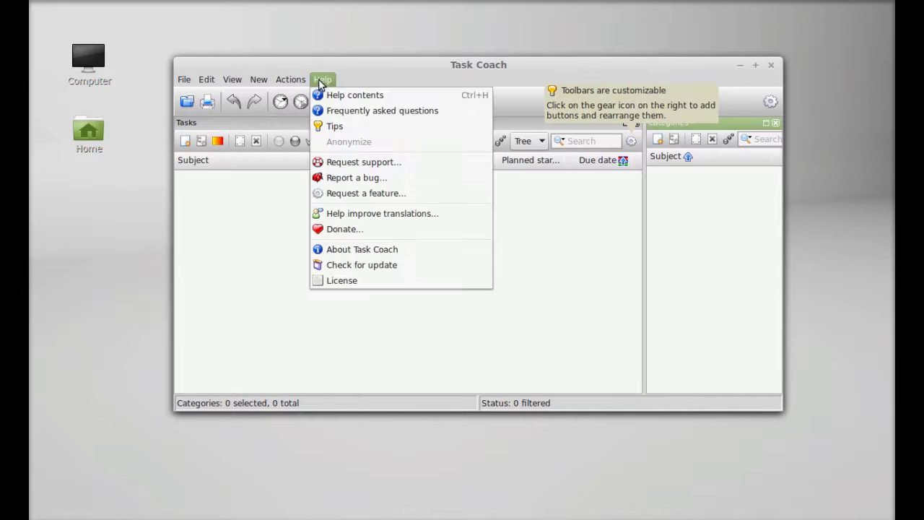
click(357, 95)
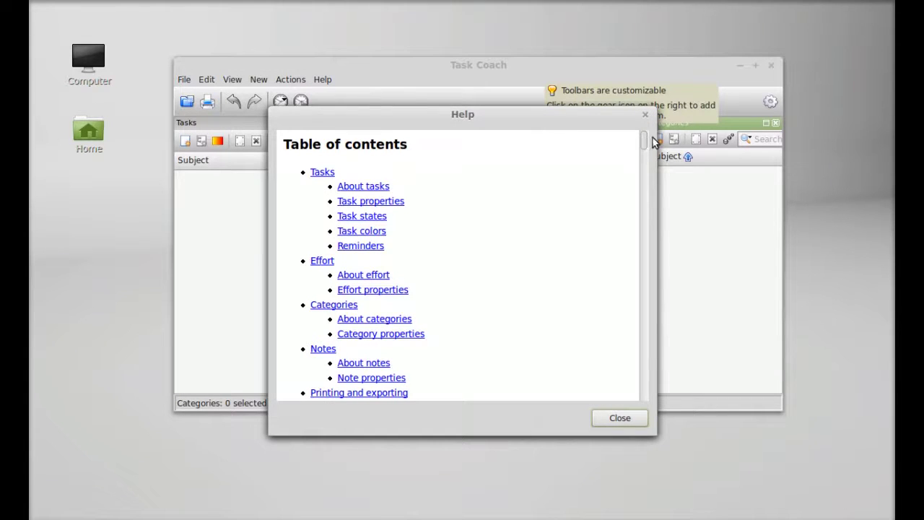
drag(643, 138, 639, 218)
key(Escape)
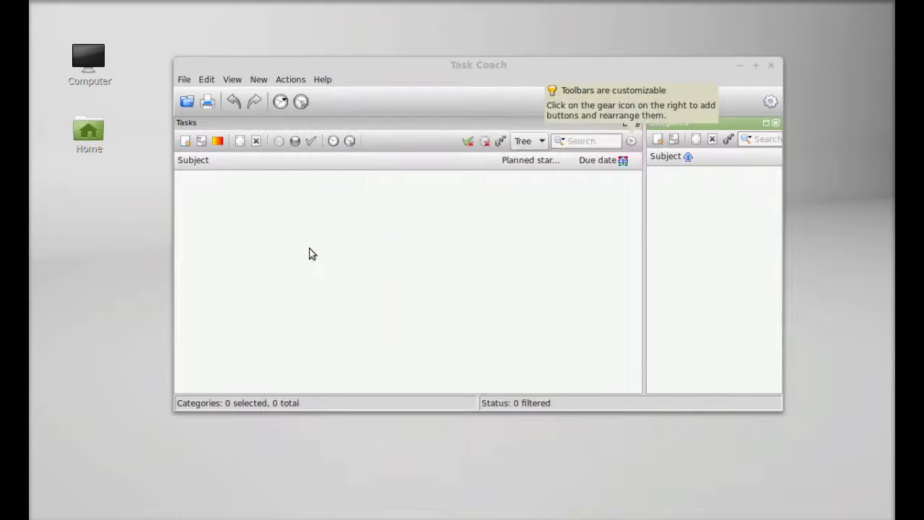
Create a new task with the subject "Read the Novel".
click(185, 142)
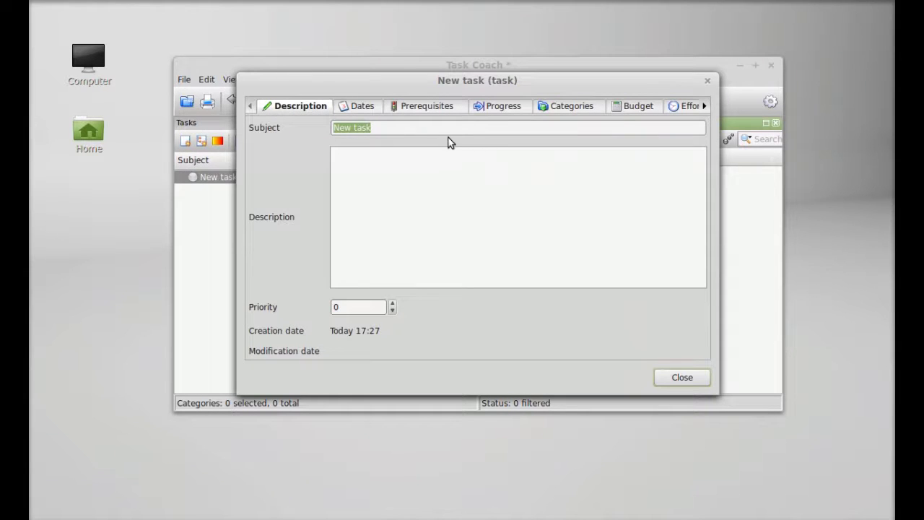
click(428, 128)
drag(427, 129, 323, 128)
key(BackSpace)
text(Read )
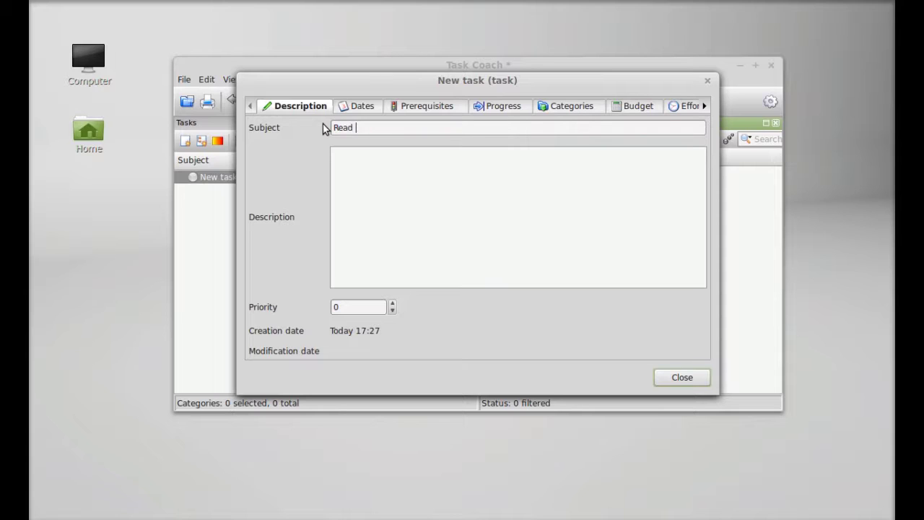
text(the Novel)
Copy the task's subject "Read the Novel" into its description and set the priority to 1.
drag(394, 128, 332, 130)
key(ctrl+c)
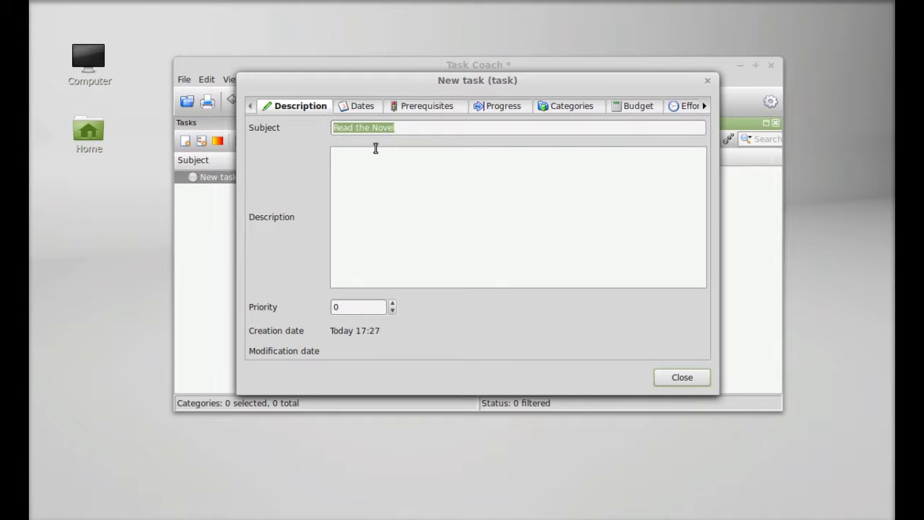
click(376, 159)
key(ctrl+v)
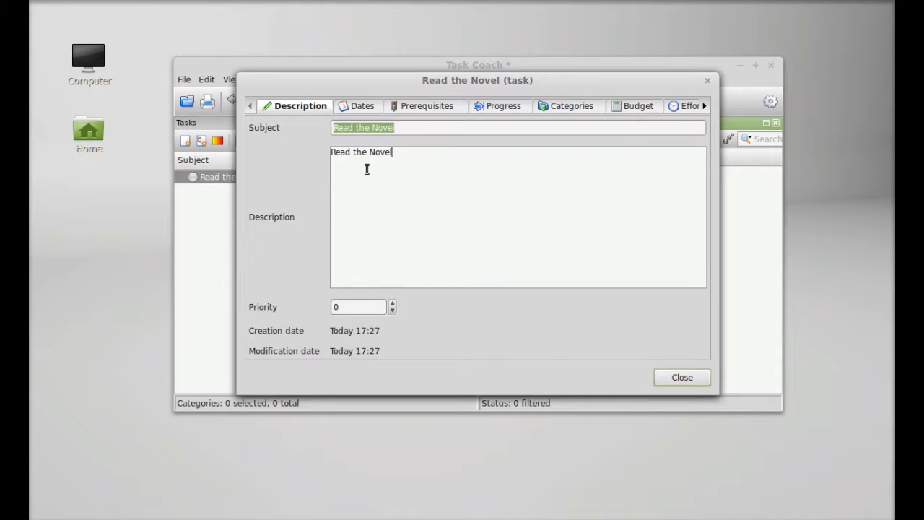
click(392, 303)
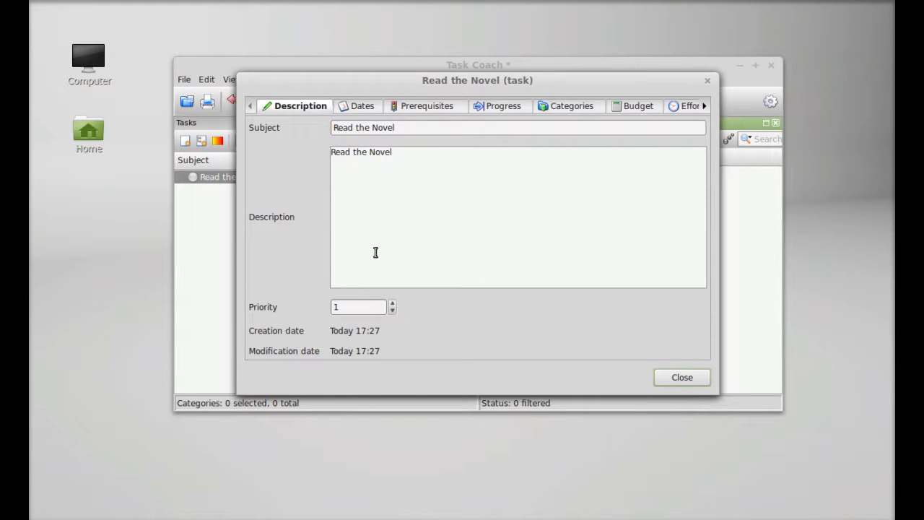
Enable the task's planned start date of 12 February 2015 17:27 and a reminder on 13 February 2015 at 08:00.
click(350, 106)
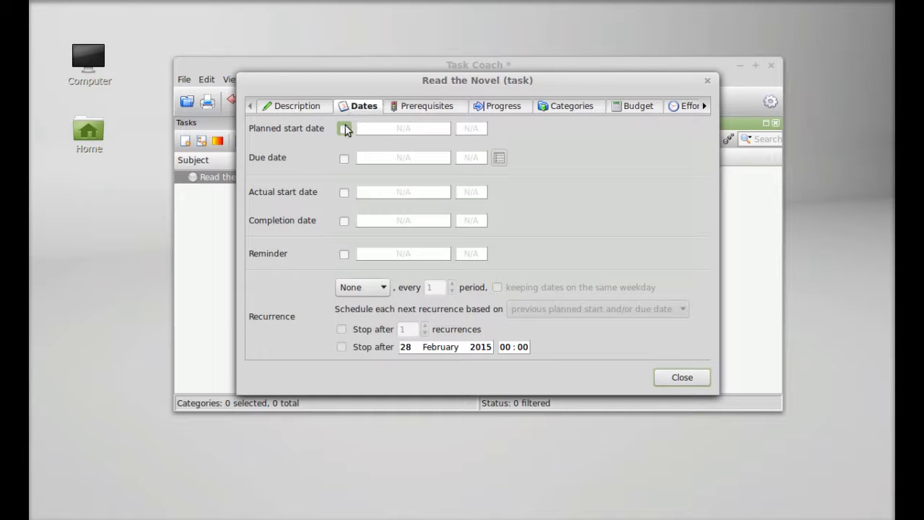
click(344, 130)
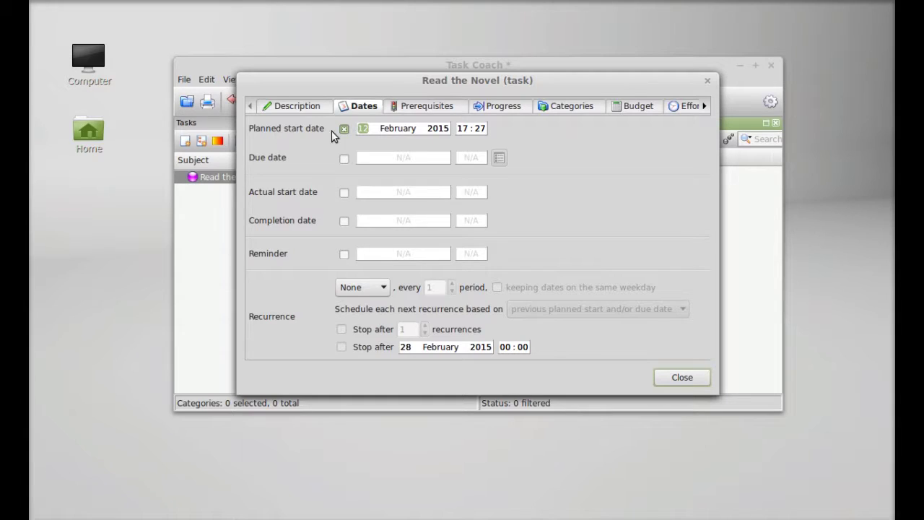
click(466, 127)
click(344, 254)
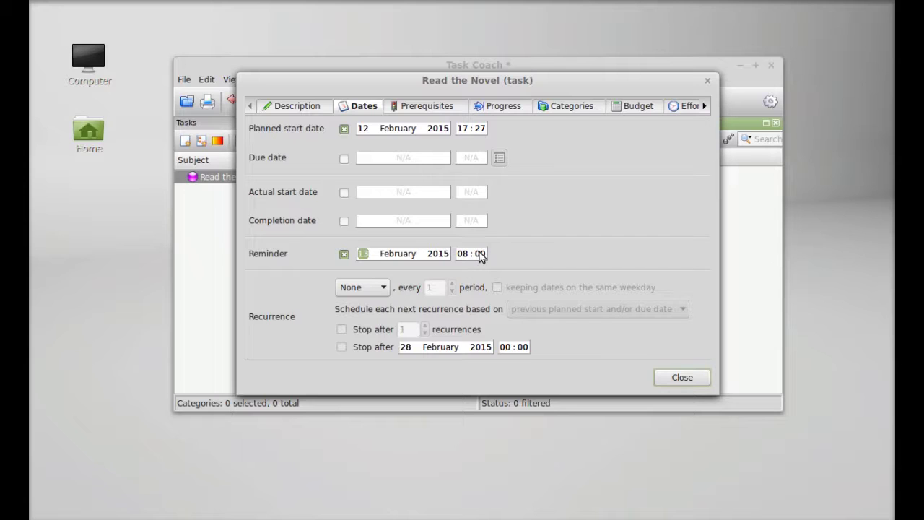
Look through the task's prerequisites, progress, categories, notes, attachments and appearance settings without changing them, and close the task editor.
click(410, 106)
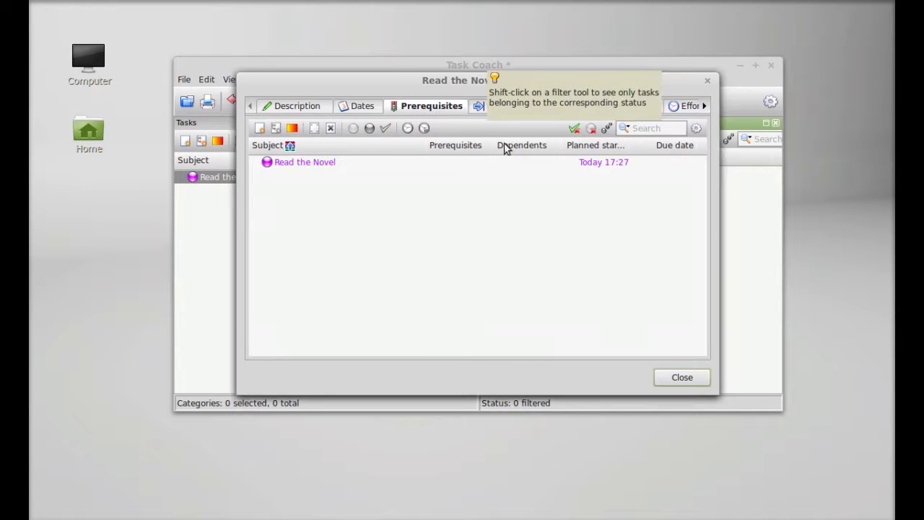
click(506, 106)
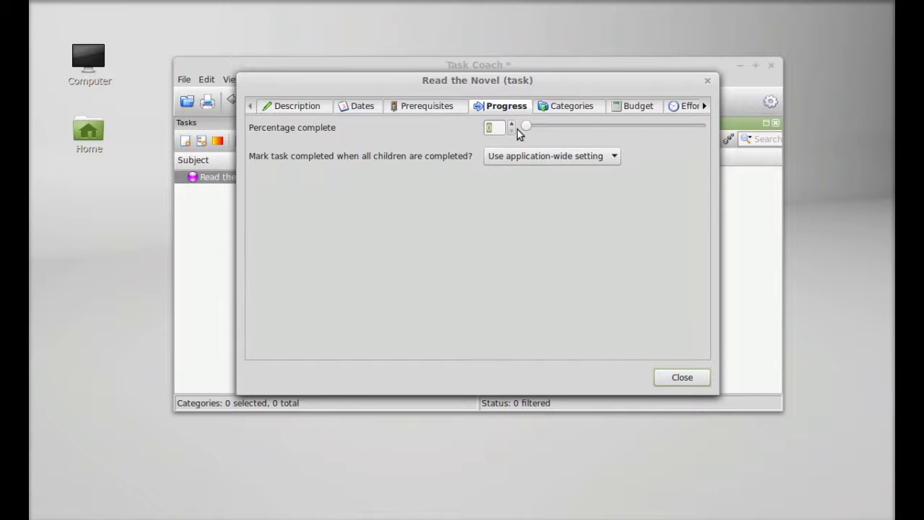
click(577, 108)
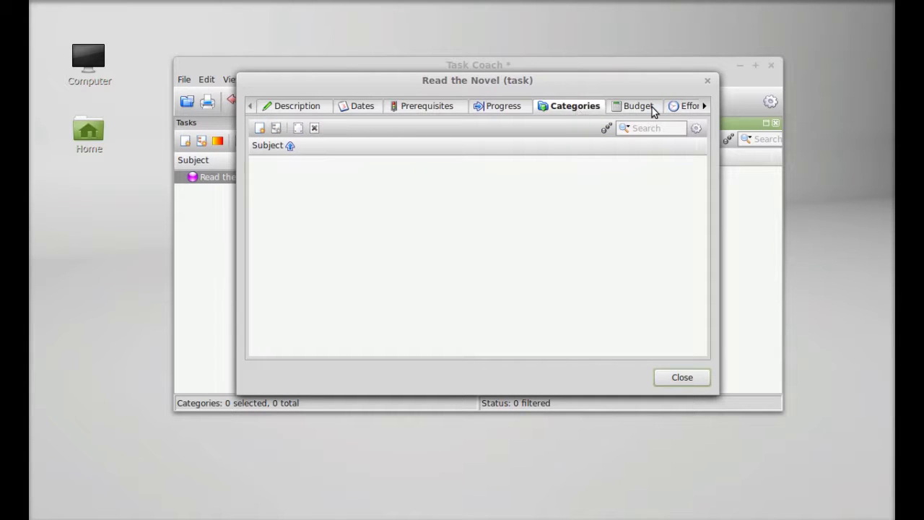
click(704, 106)
click(704, 107)
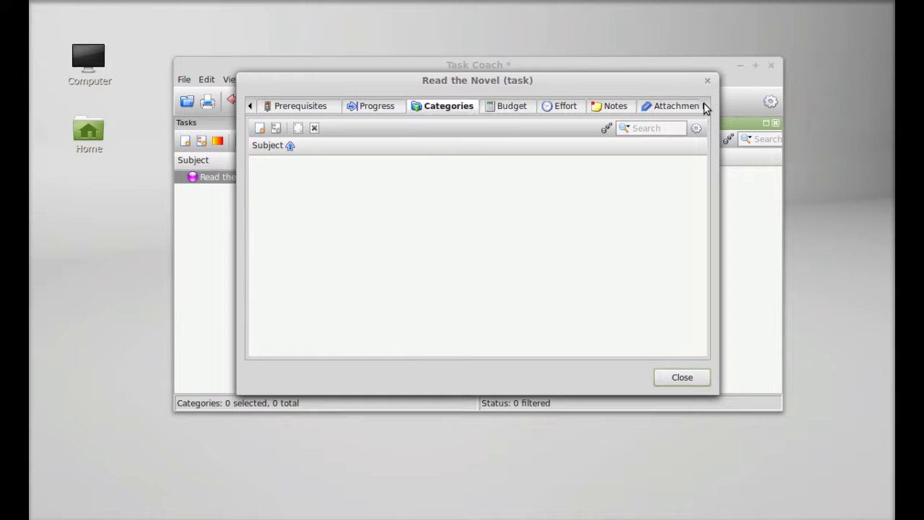
click(604, 112)
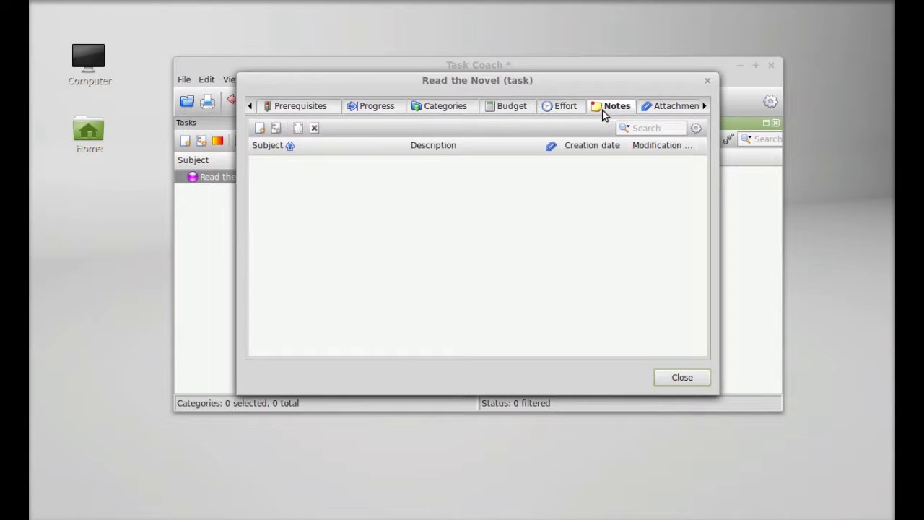
click(663, 108)
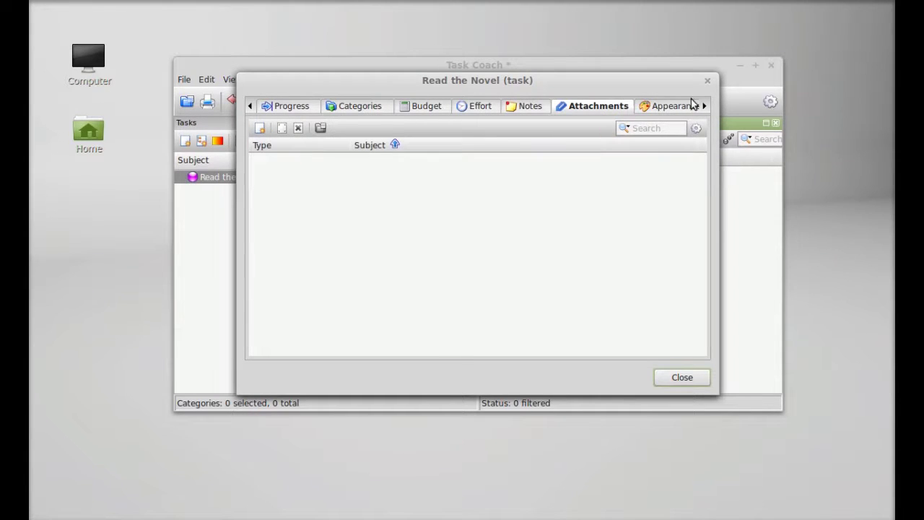
click(677, 109)
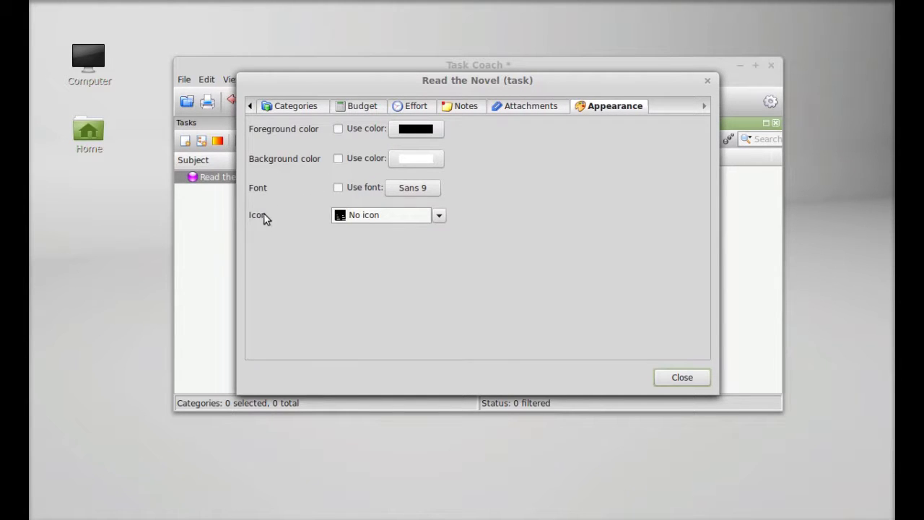
click(249, 106)
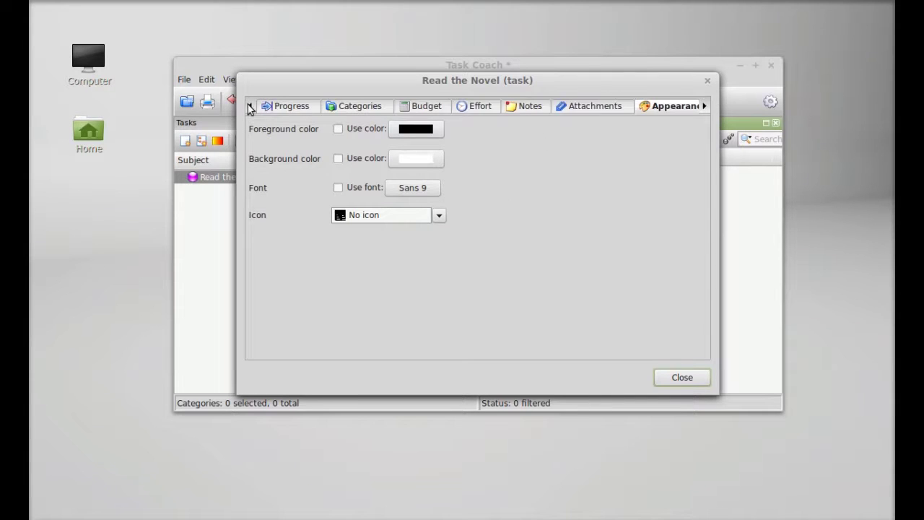
click(250, 106)
click(250, 106)
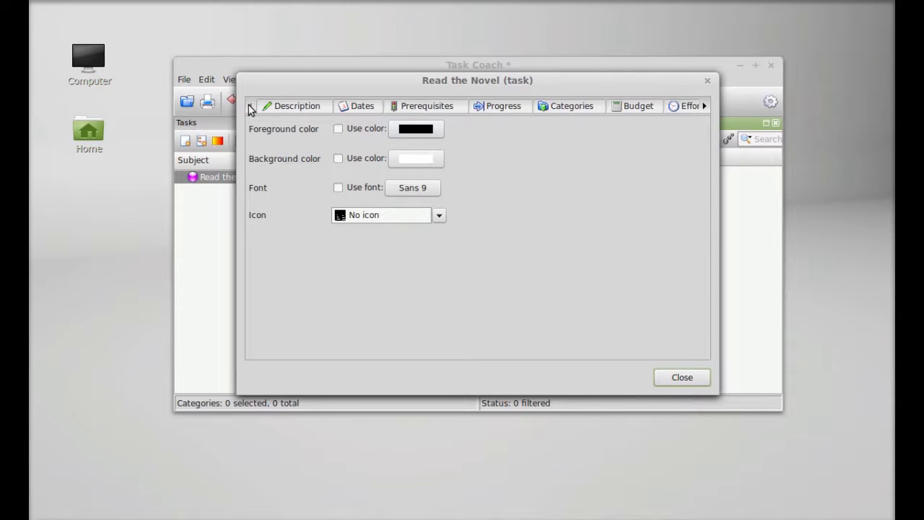
click(678, 378)
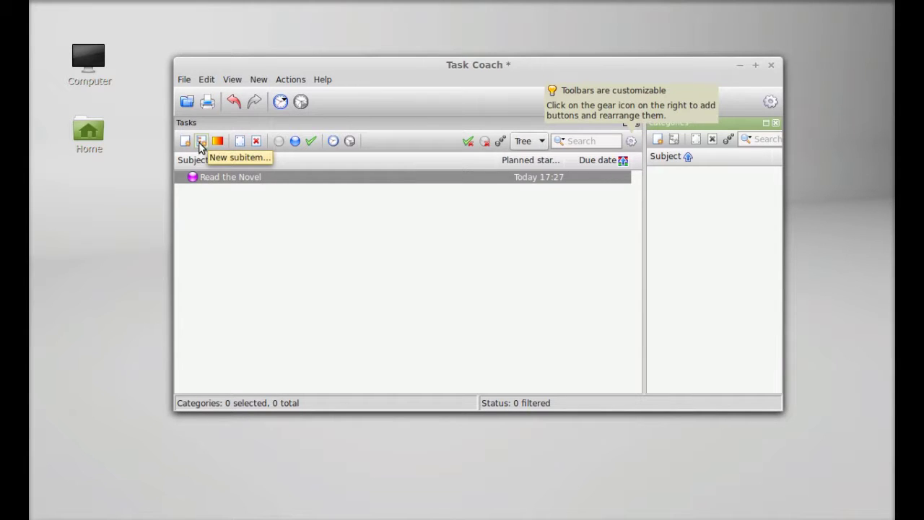
Create a subtask of "Read the Novel" with the subject "finish the chapter 1 to 9".
click(201, 142)
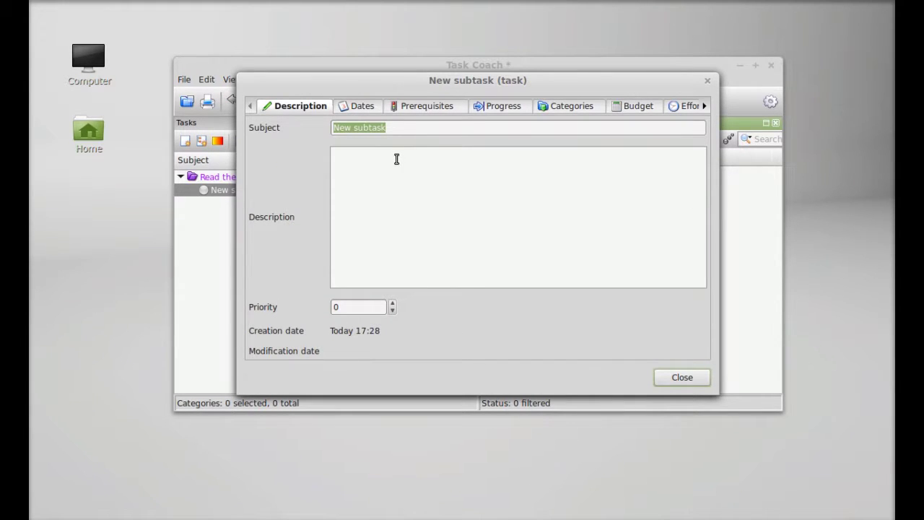
click(395, 133)
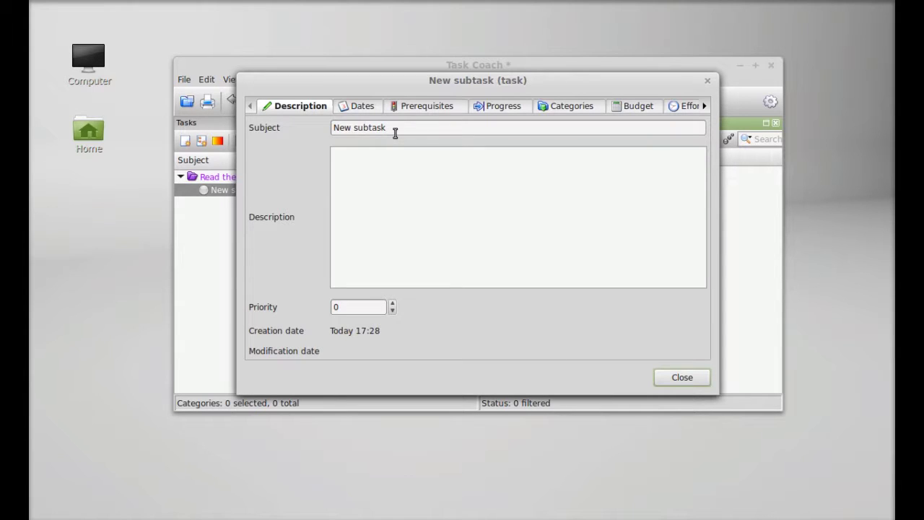
key(BackSpace)
key(BackSpace)
key(BackSpace)
key(BackSpace)
key(BackSpace)
key(BackSpace)
key(BackSpace)
key(BackSpace)
key(BackSpace)
key(BackSpace)
key(BackSpace)
text(finish the chapter 1 to 9)
Copy the subtask's subject "finish the chapter 1 to 9" into its description, set its priority to 1 and close its editor.
drag(443, 130, 336, 123)
key(ctrl+c)
click(374, 169)
key(ctrl+v)
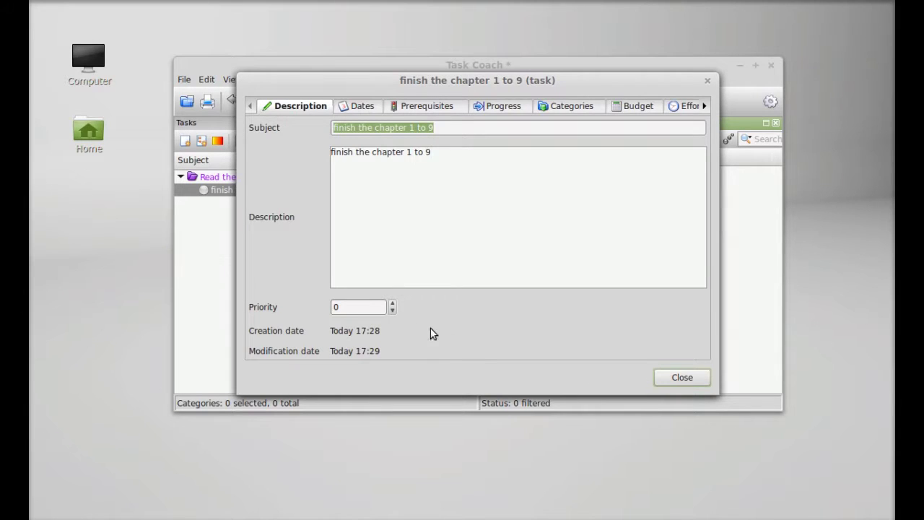
click(392, 303)
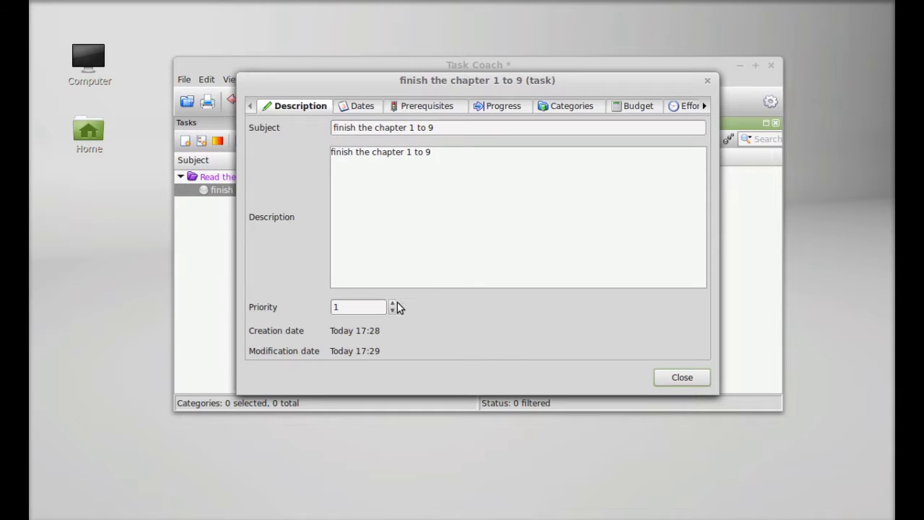
click(669, 377)
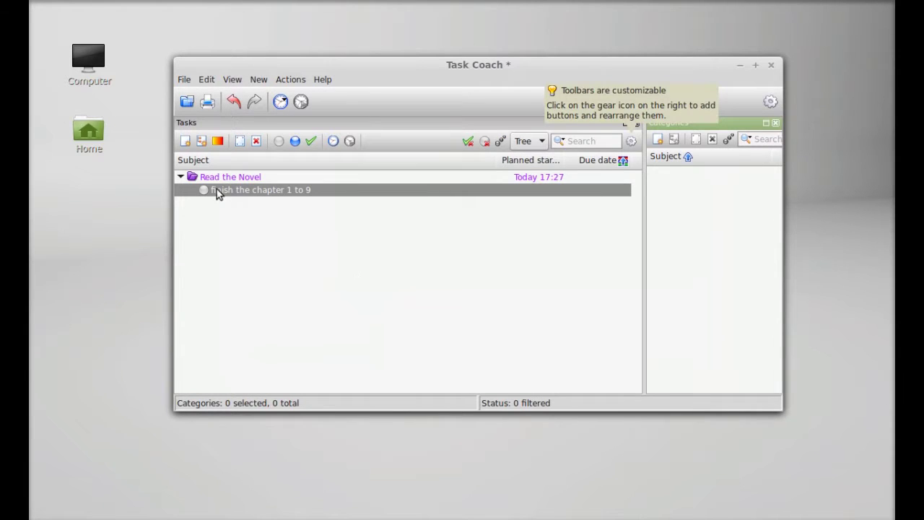
Leave the subtask's name as it is and collapse the "Read the Novel" task in the task tree.
click(241, 202)
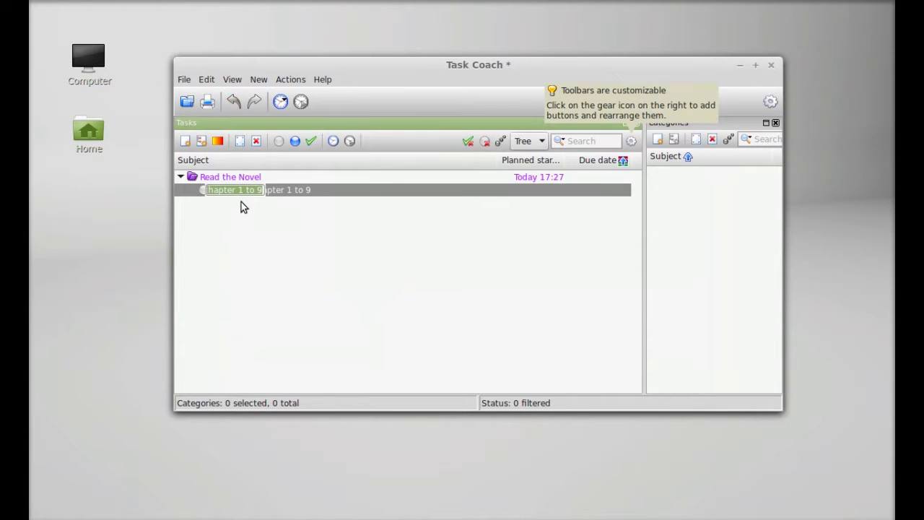
key(Return)
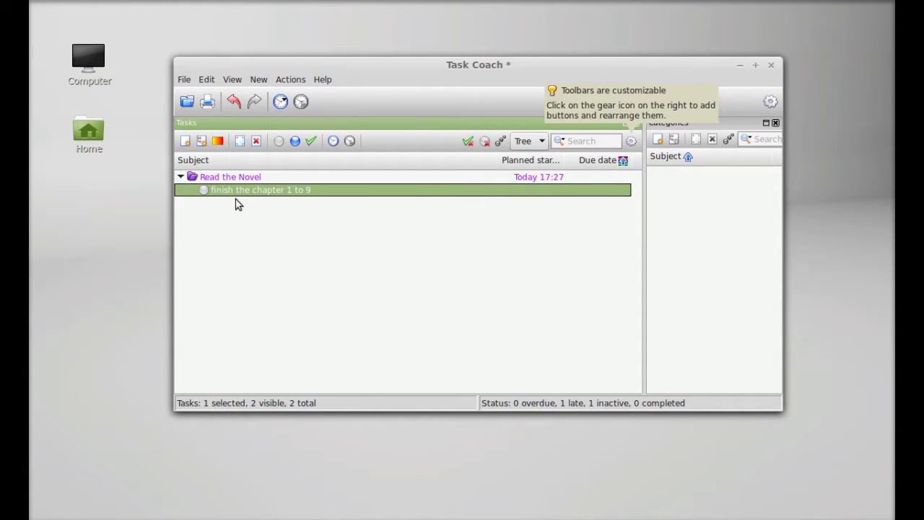
click(181, 177)
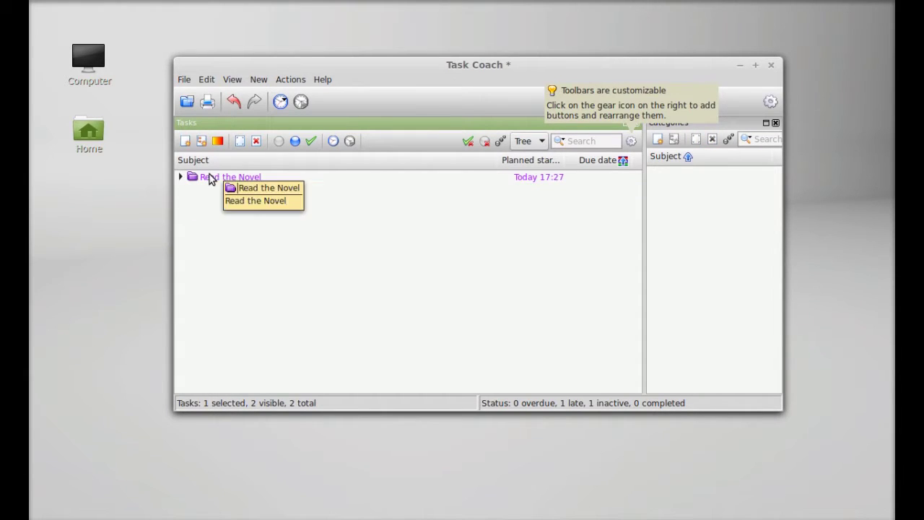